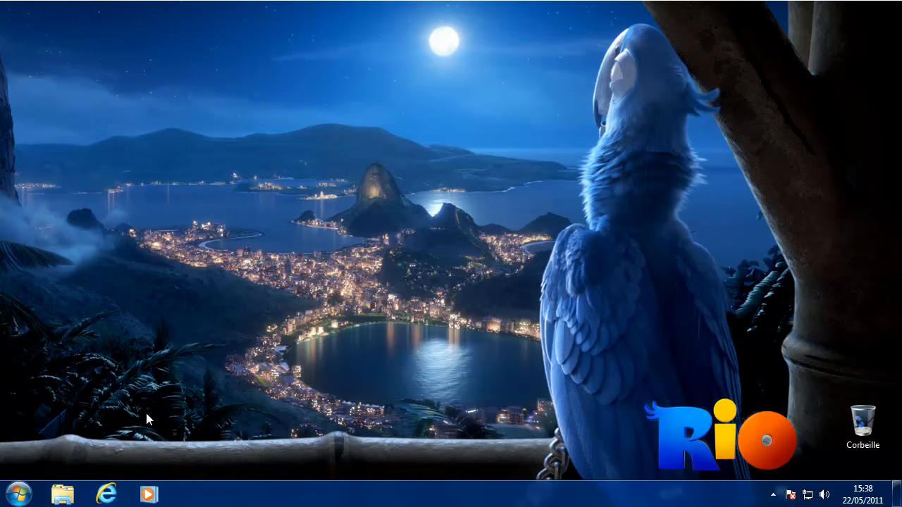
# Launch Création de DVD Windows by searching 'dvd' from the Windows 7 Start menu.
pyautogui.click(27, 494)
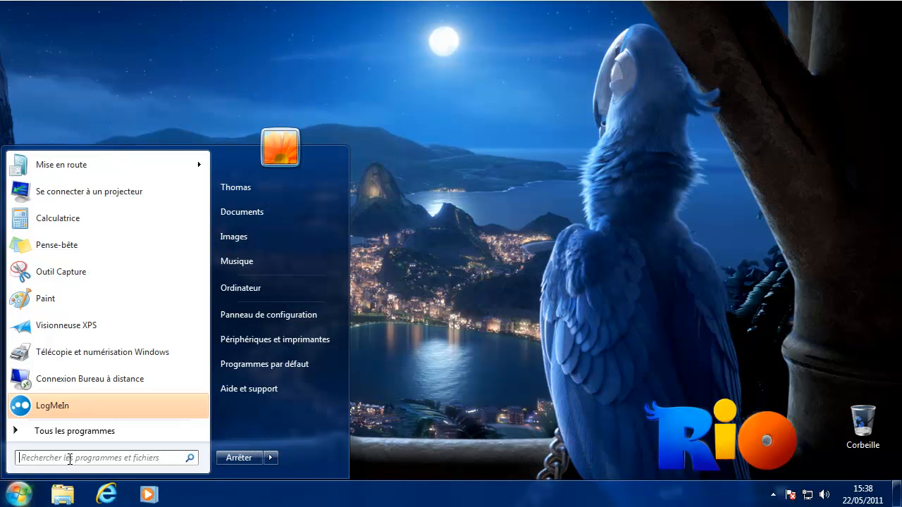
pyautogui.write('dvd')
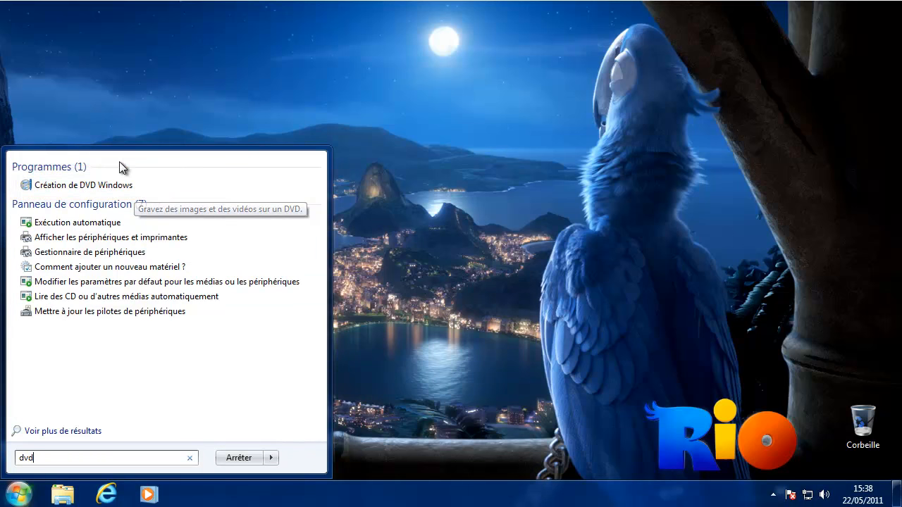
pyautogui.click(67, 188)
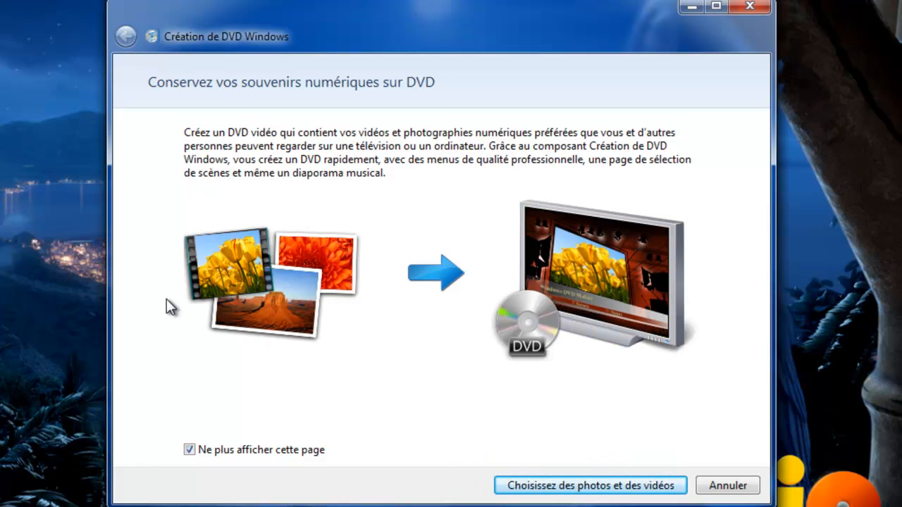
# Keep the welcome page enabled, go to the photos-and-videos page, and retitle the DVD 'Démo 123info'.
pyautogui.click(255, 450)
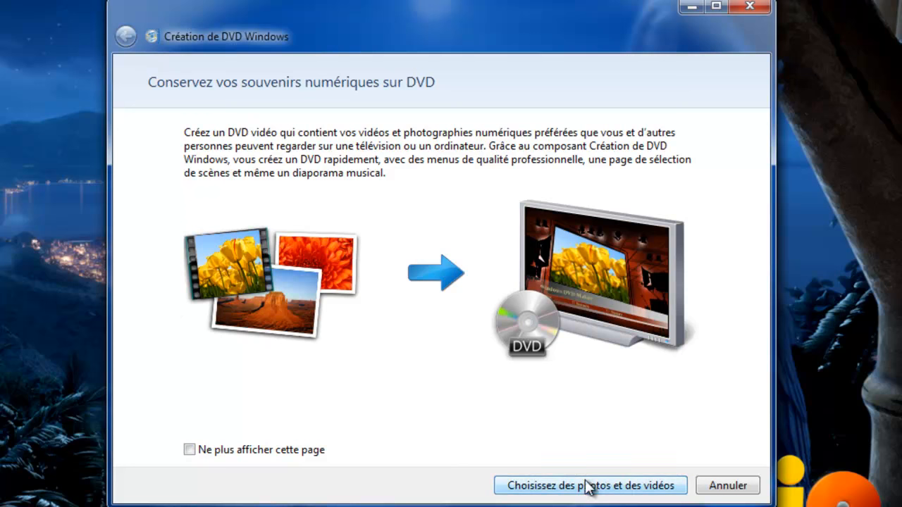
pyautogui.click(620, 486)
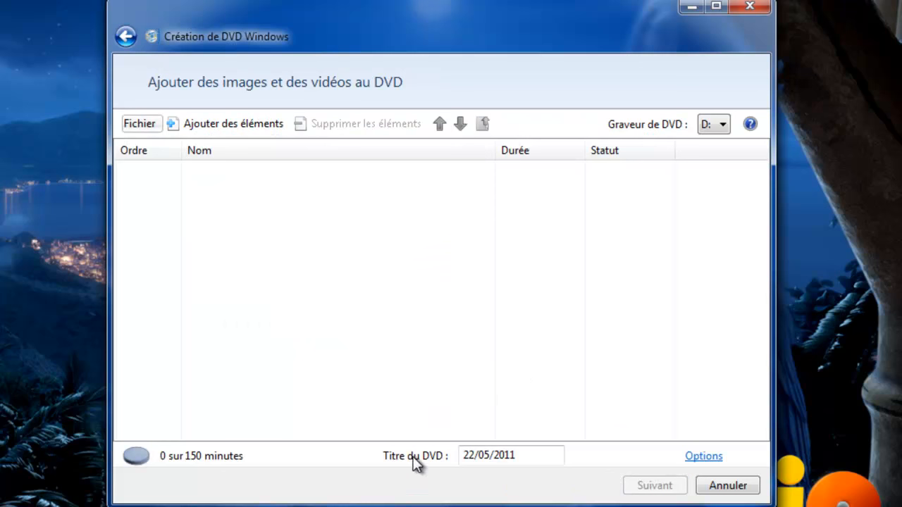
pyautogui.click(540, 463)
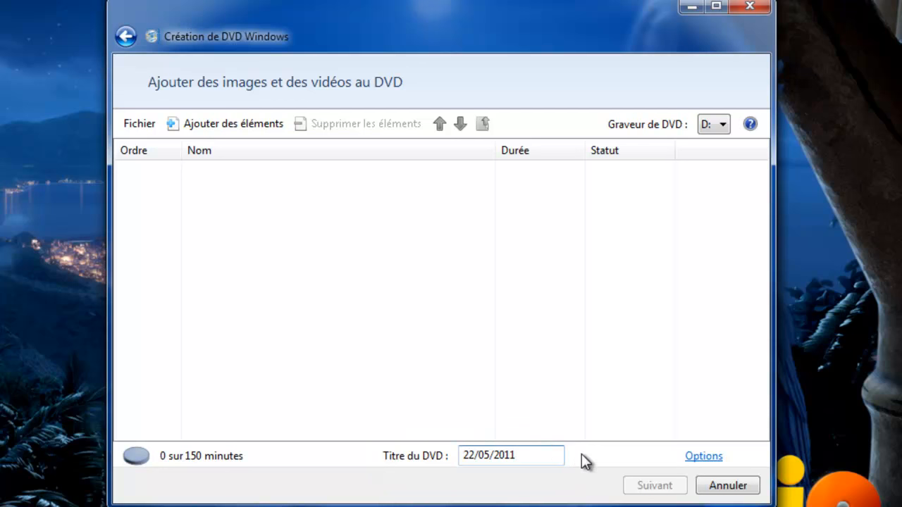
pyautogui.moveTo(555, 455); pyautogui.dragTo(441, 459)
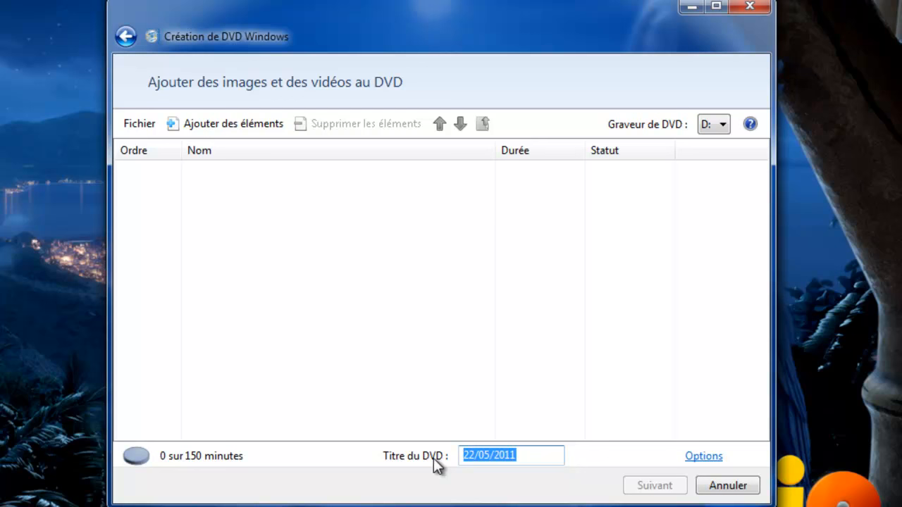
pyautogui.write('Démo 123info')
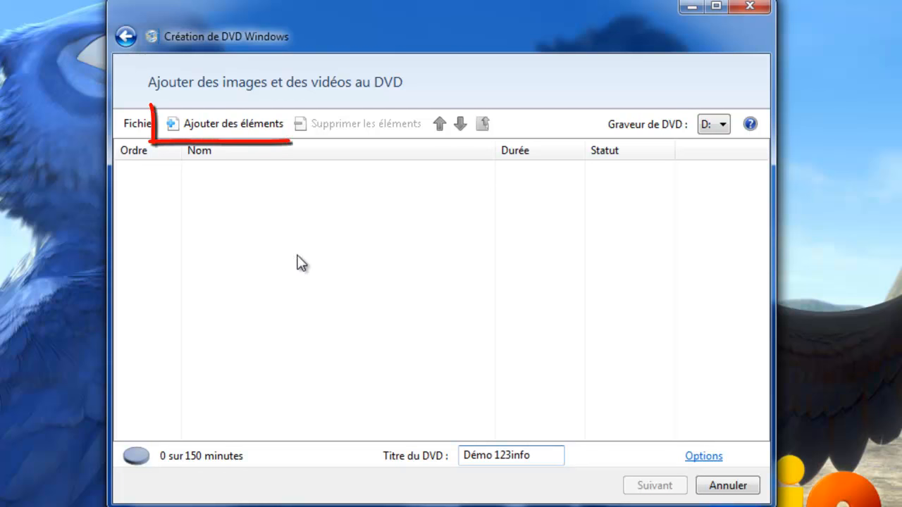
# Add the 30-second Faune (Wildlife) sample video from Échantillons de vidéos as the first DVD item.
pyautogui.click(239, 123)
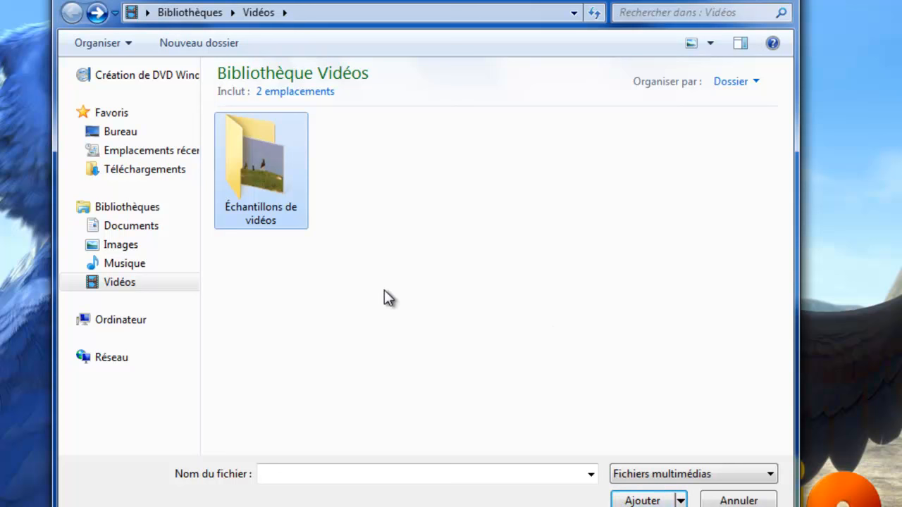
pyautogui.doubleClick(244, 165)
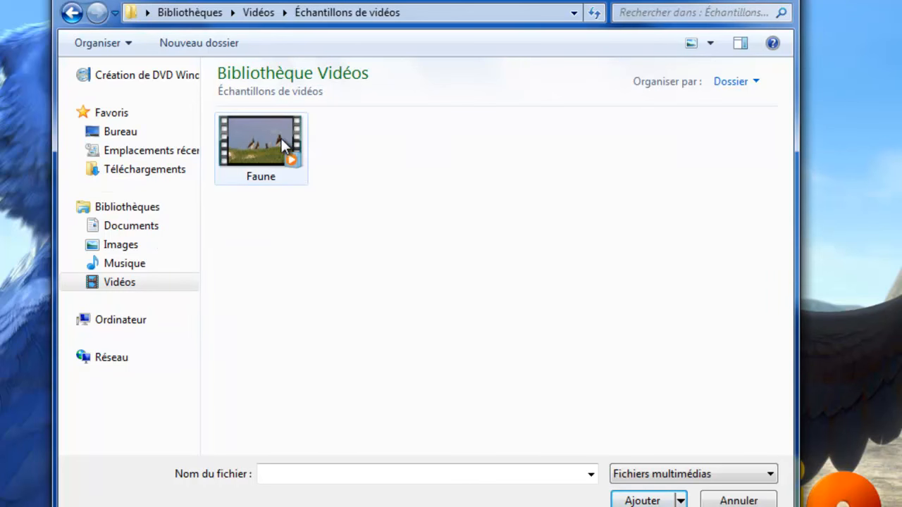
pyautogui.click(260, 144)
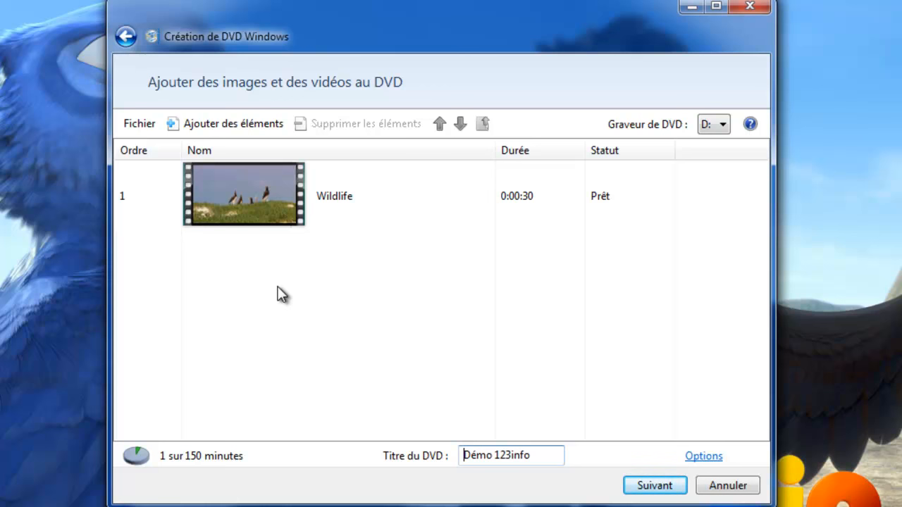
pyautogui.click(258, 125)
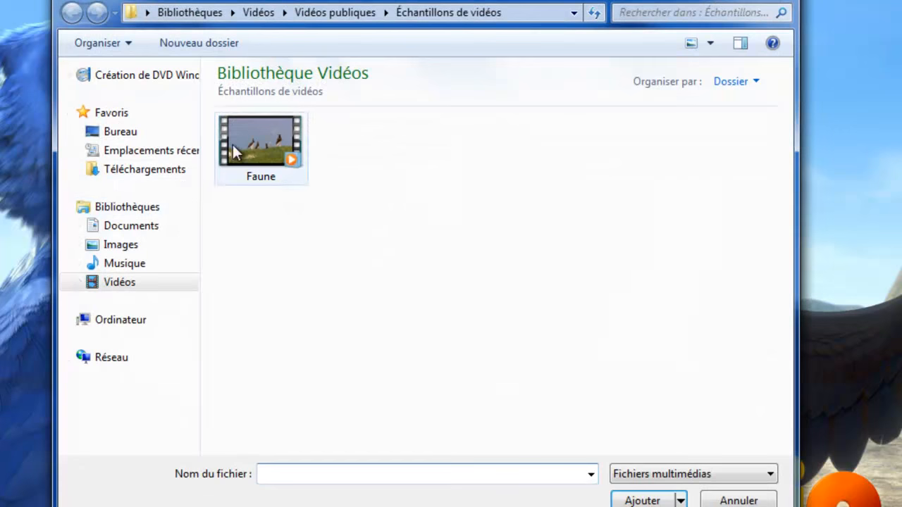
# Add seven pictures from Échantillons d'images as a 0:00:49 Diaporama slideshow.
pyautogui.click(141, 250)
pyautogui.doubleClick(256, 171)
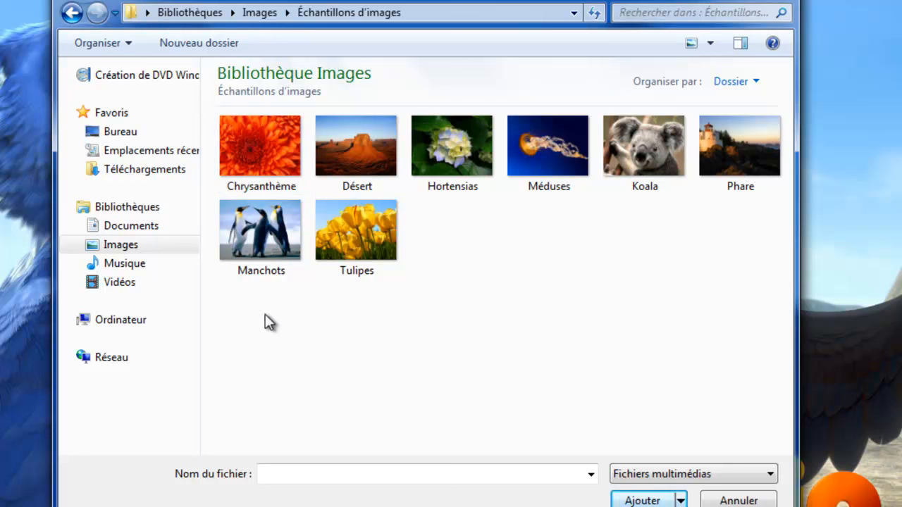
pyautogui.moveTo(218, 325); pyautogui.dragTo(734, 133)
pyautogui.click(269, 293)
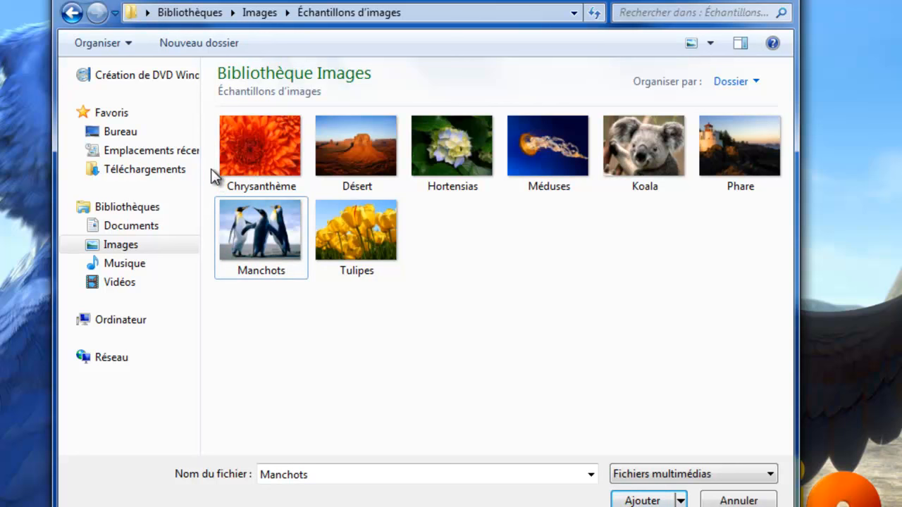
pyautogui.moveTo(209, 116); pyautogui.dragTo(731, 184)
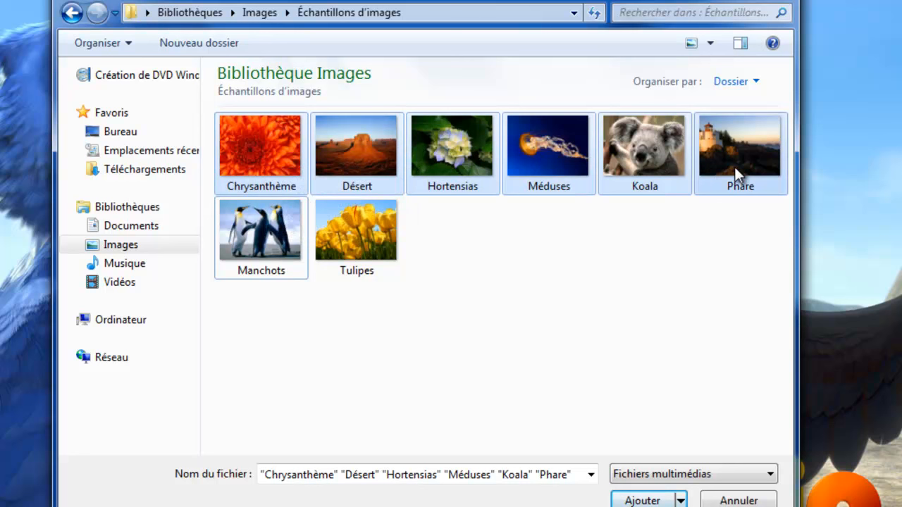
pyautogui.moveTo(735, 167)
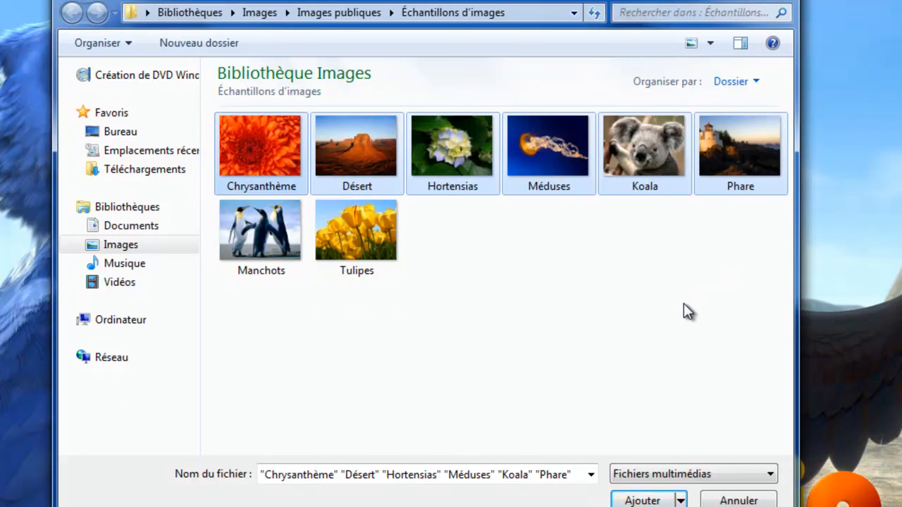
pyautogui.click(657, 501)
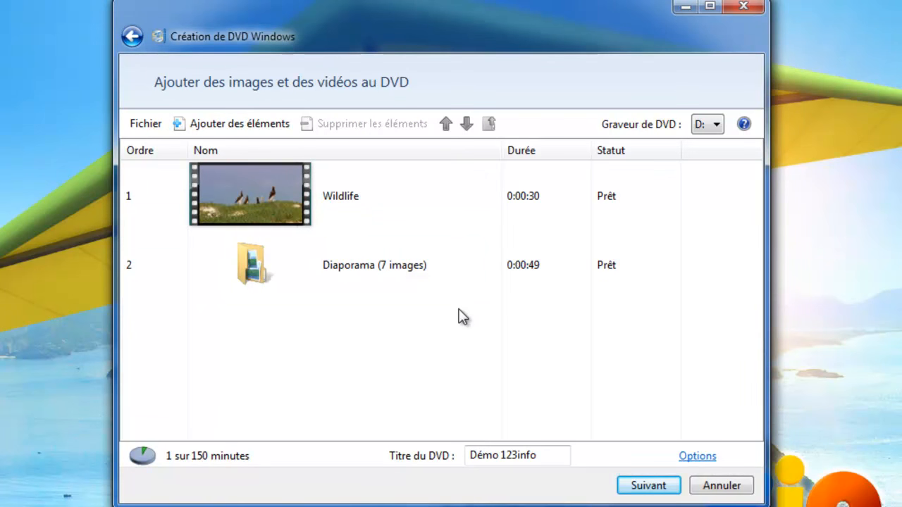
# Set the DVD options to a 16:9 aspect ratio and Moyenne burner speed.
pyautogui.click(704, 458)
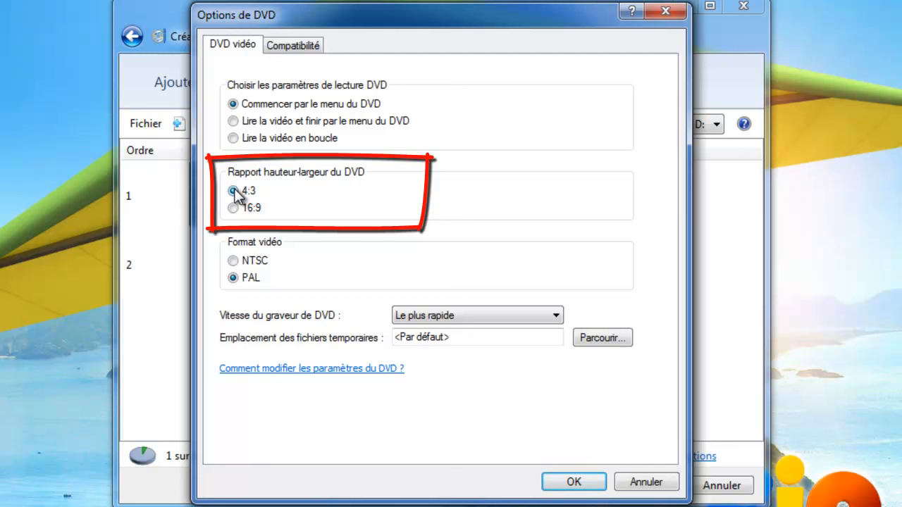
pyautogui.click(234, 209)
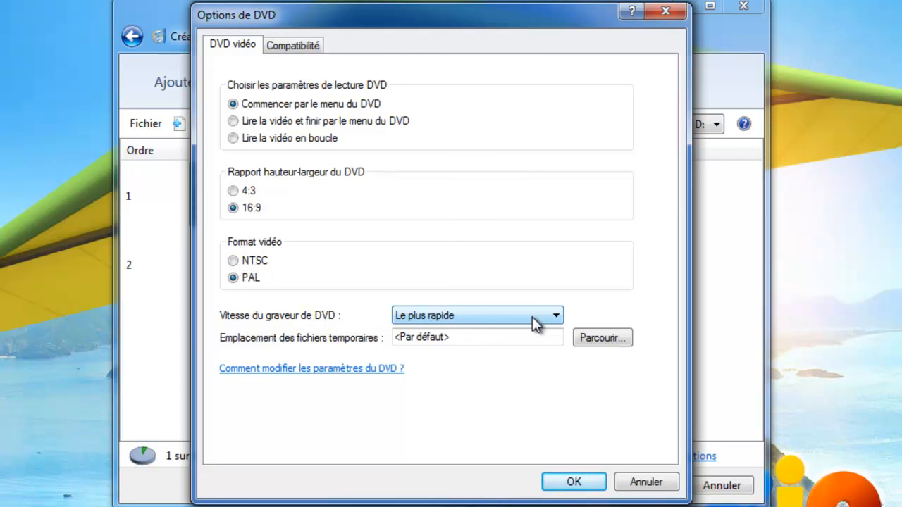
pyautogui.click(557, 317)
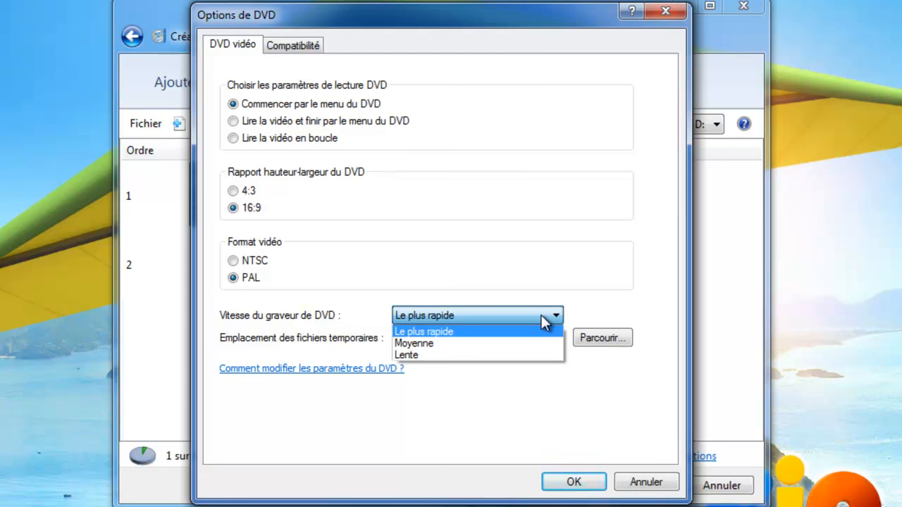
pyautogui.click(428, 343)
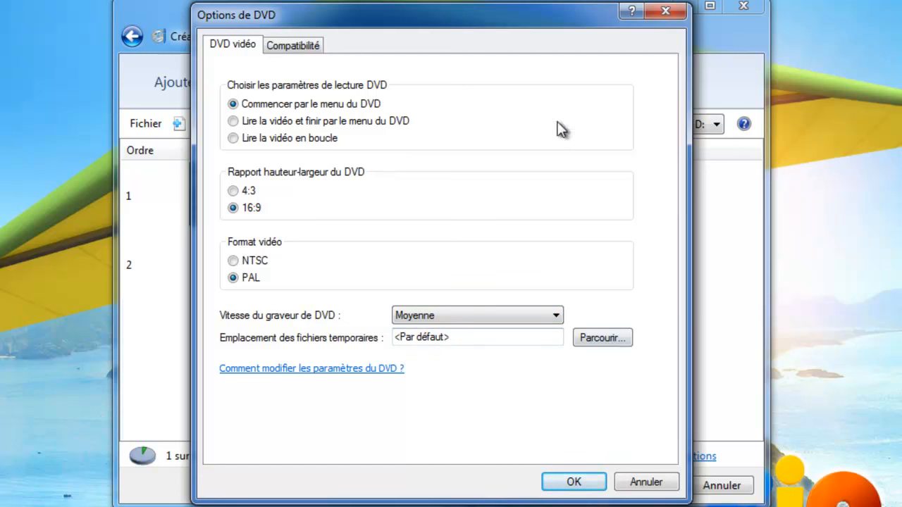
pyautogui.click(572, 483)
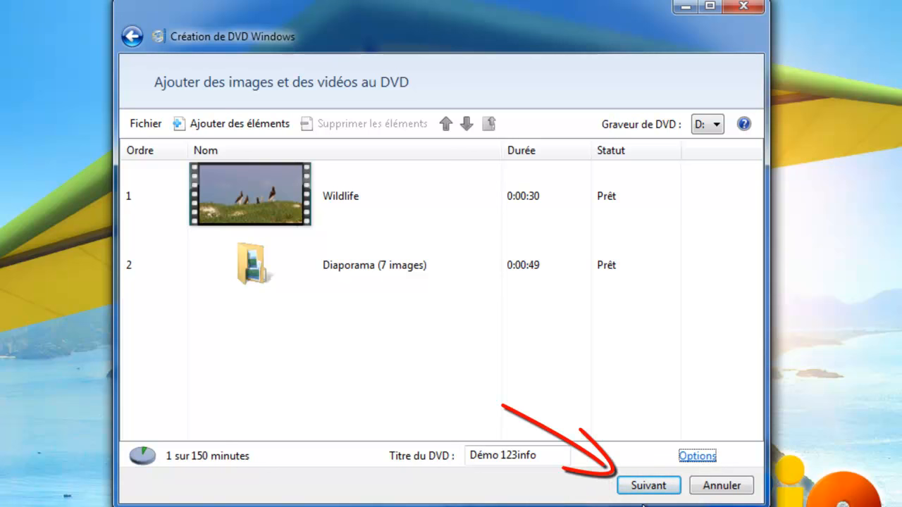
# On the menu page, try the Photographies style, then apply the Performance menu style.
pyautogui.click(655, 486)
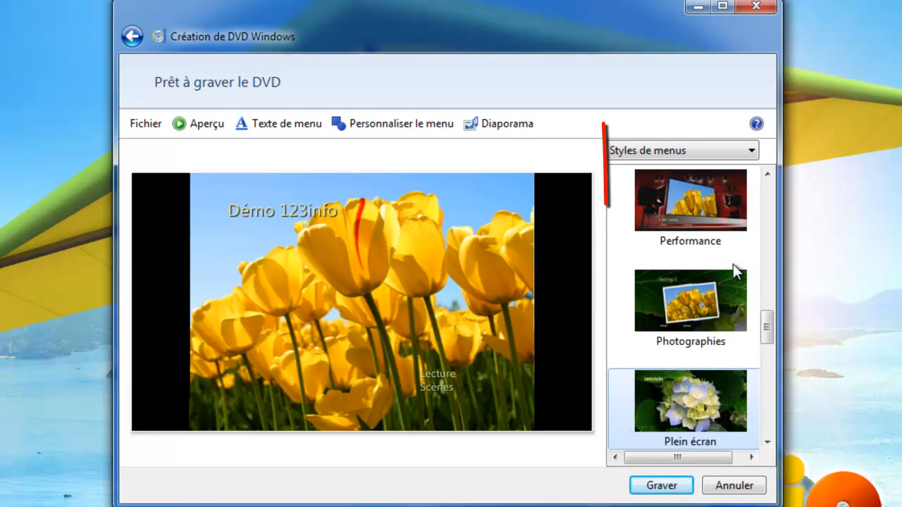
pyautogui.moveTo(769, 330)
pyautogui.mouseDown()
pyautogui.moveTo(770, 424)
pyautogui.moveTo(768, 227)
pyautogui.moveTo(772, 377)
pyautogui.moveTo(773, 263)
pyautogui.moveTo(771, 317)
pyautogui.mouseUp()
pyautogui.click(688, 358)
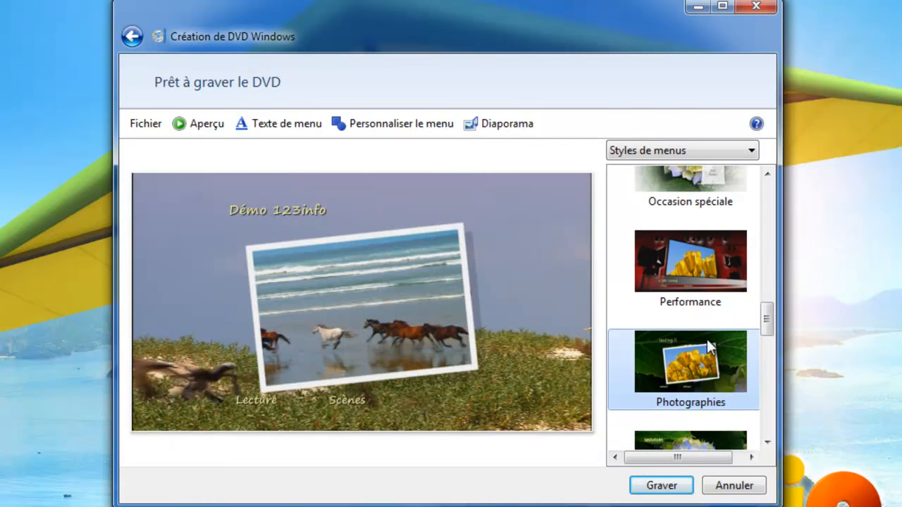
pyautogui.click(706, 264)
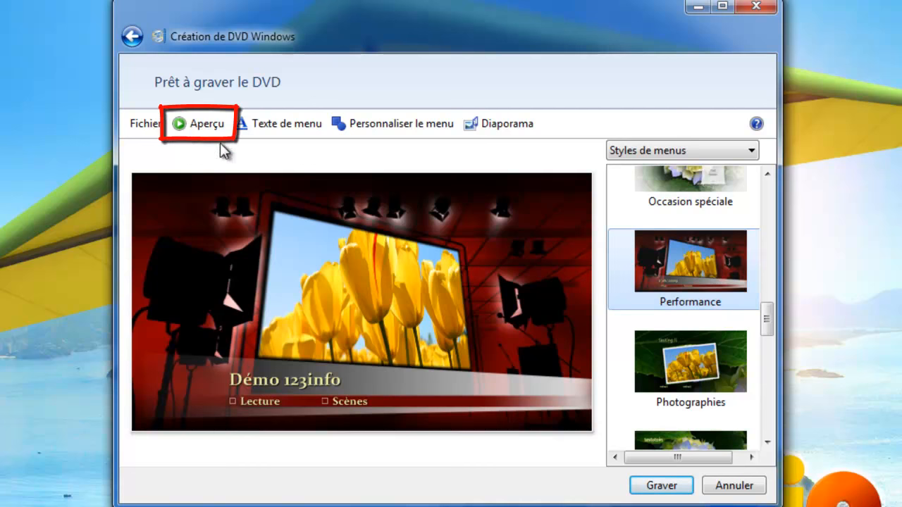
# Preview the DVD, playing the horse scene from Scènes and returning to the menu before closing.
pyautogui.click(210, 126)
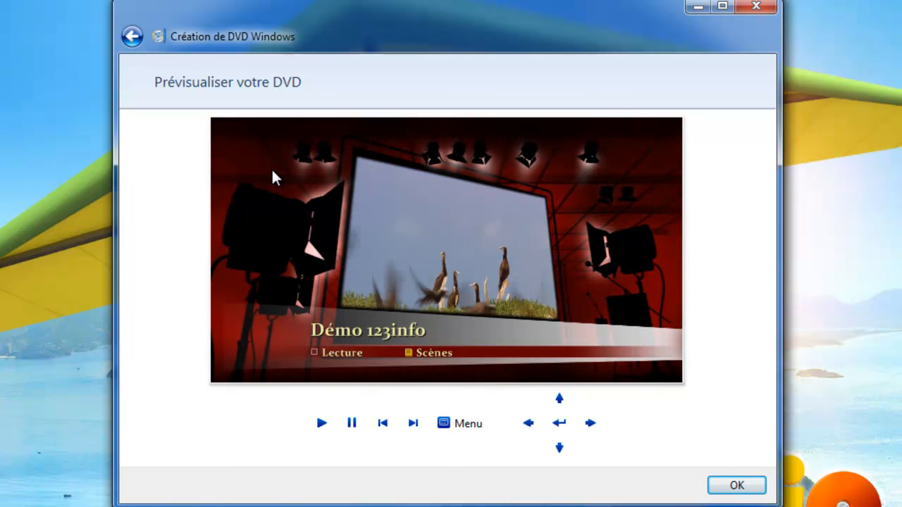
pyautogui.click(425, 360)
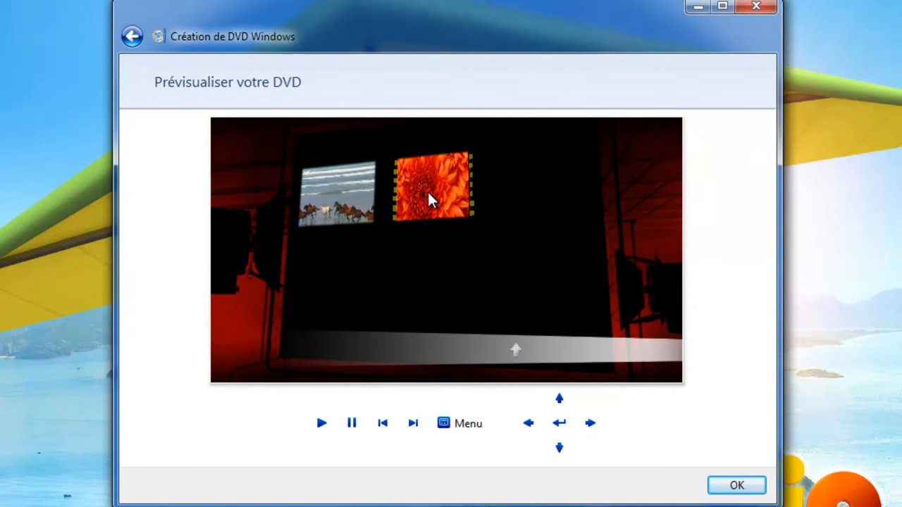
pyautogui.click(337, 208)
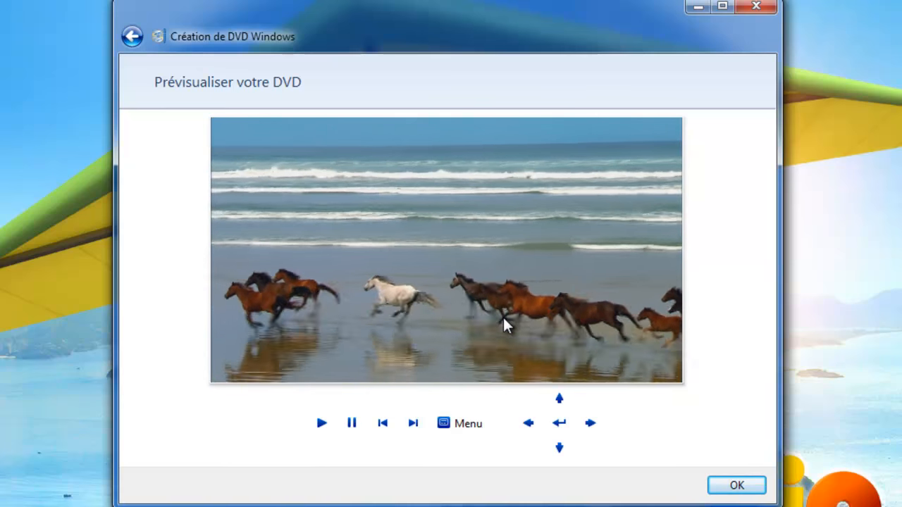
pyautogui.click(476, 427)
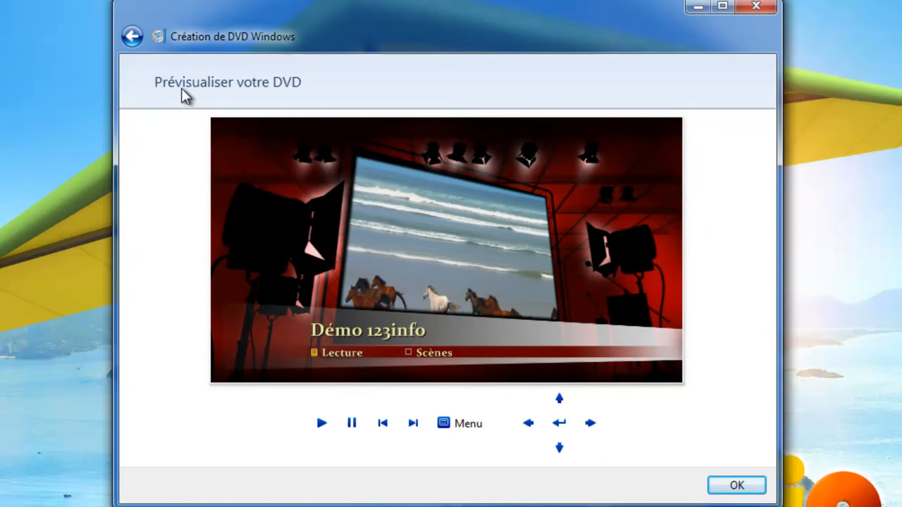
pyautogui.click(737, 485)
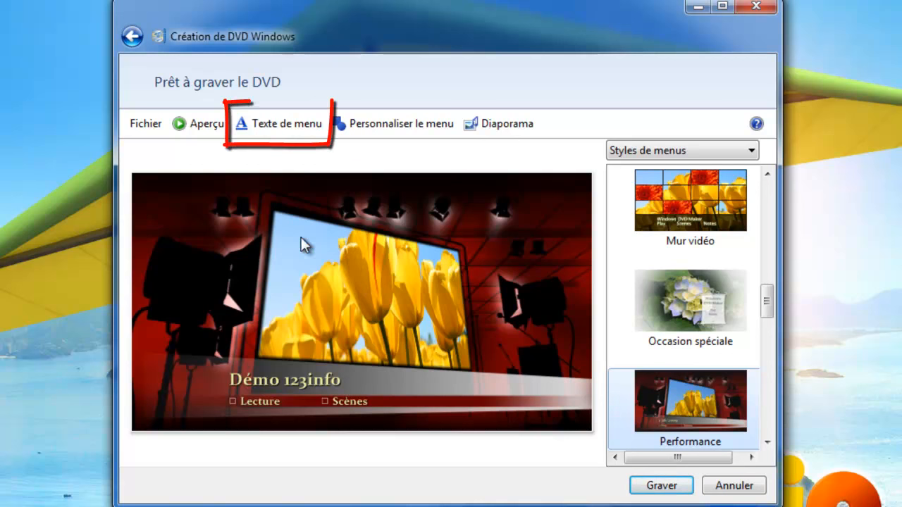
# Set the menu title to 'Démonstration 123informatique' and buttons to 'Lire le film' and 'Choisir une séquence'.
pyautogui.click(263, 127)
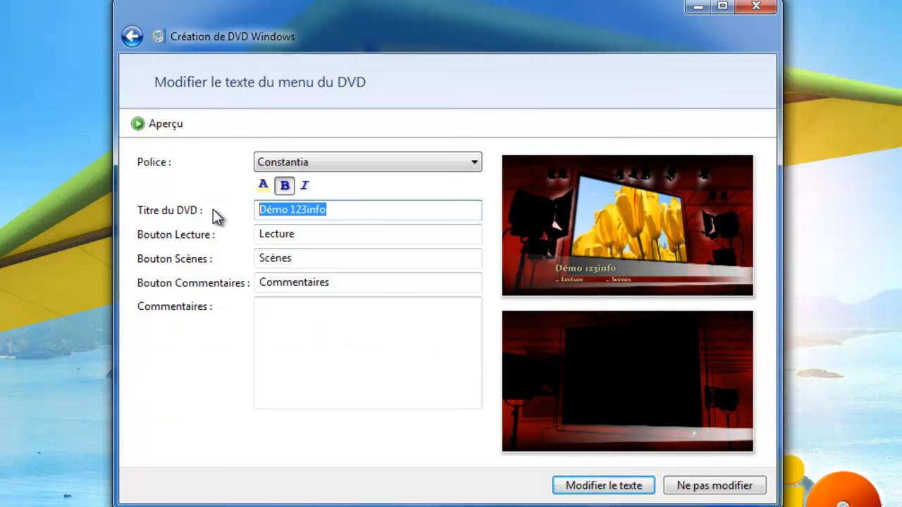
pyautogui.write('Démonst')
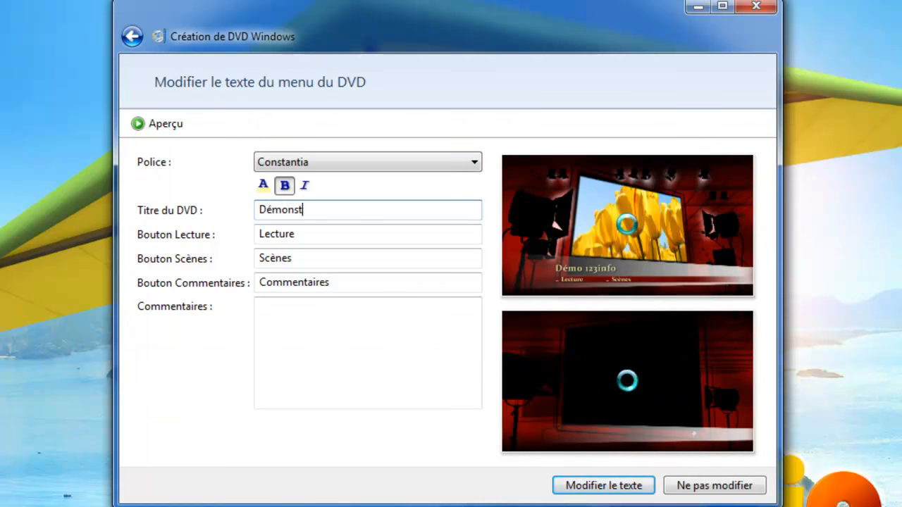
pyautogui.write('ration 123')
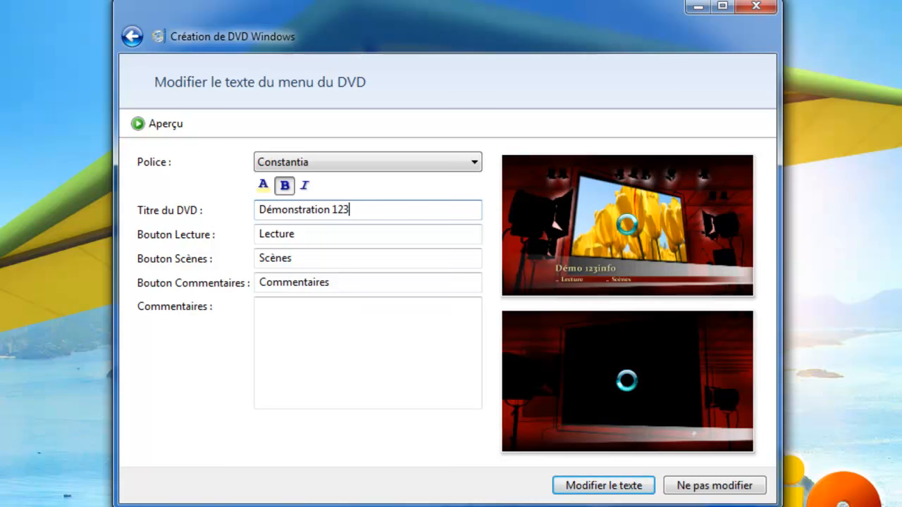
pyautogui.write('informatique')
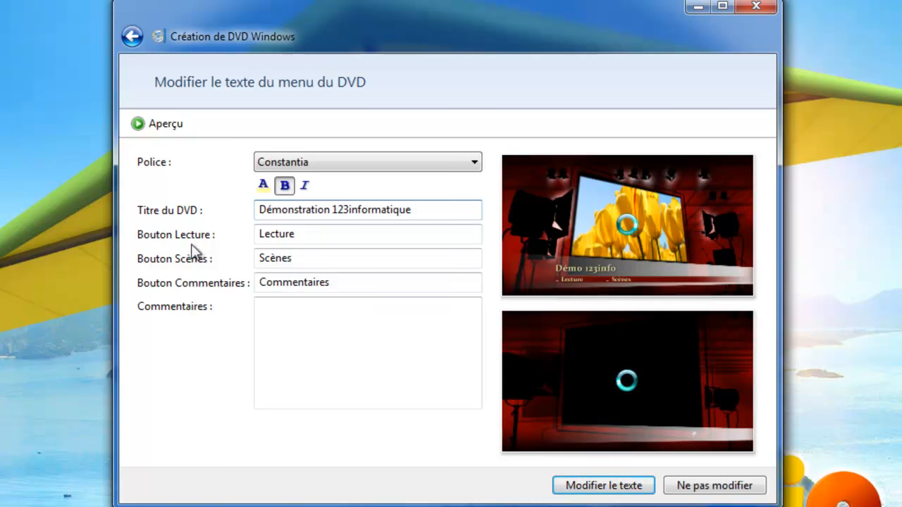
pyautogui.doubleClick(289, 235)
pyautogui.write('Li')
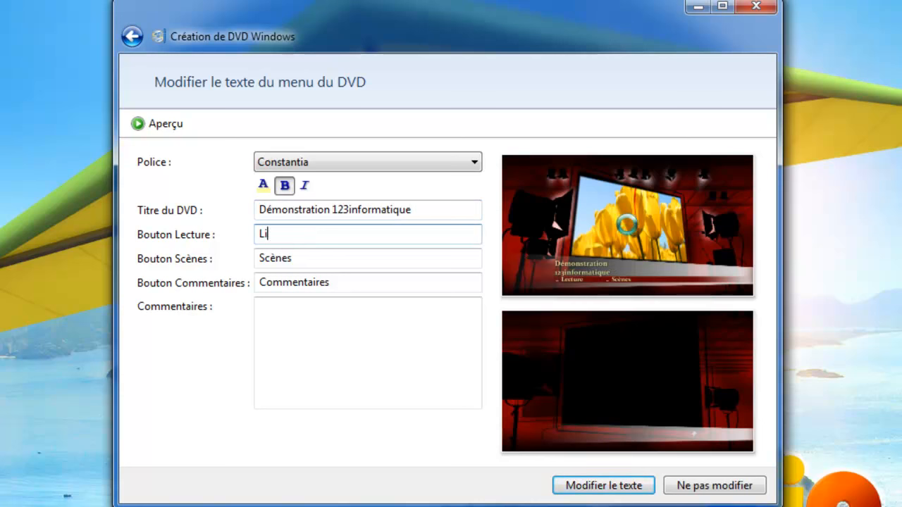
pyautogui.write('re le film')
pyautogui.press('Tab')
pyautogui.write('CH')
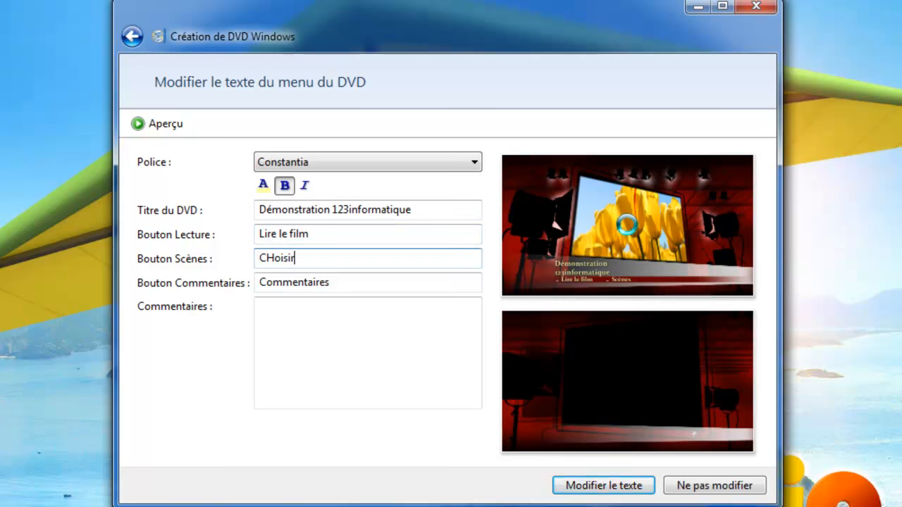
pyautogui.write('hoisi')
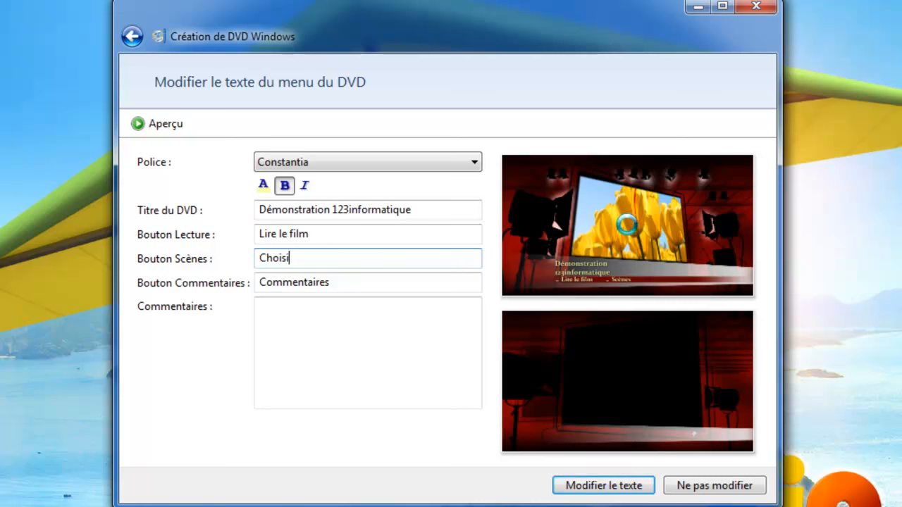
pyautogui.write('r une séquence')
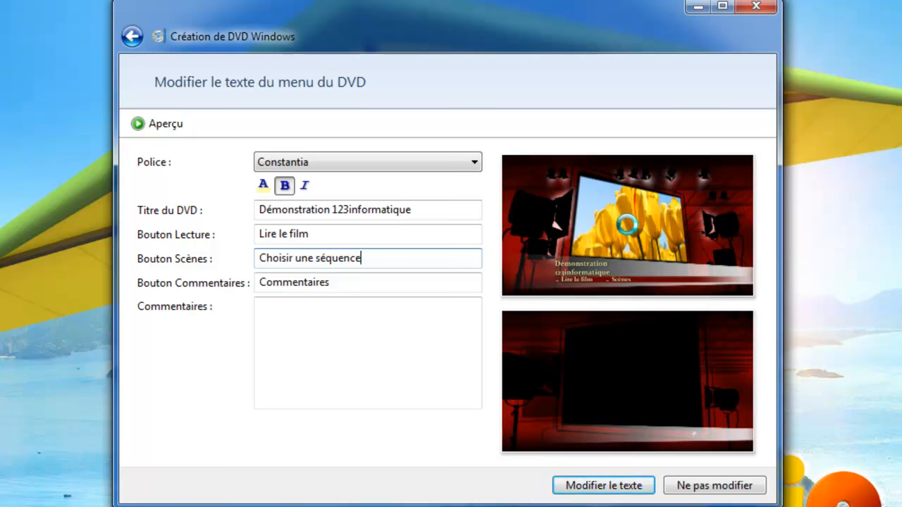
# Rename the comments button 'Remerciements' and add a credits note crediting 123informatique and a contributor.
pyautogui.doubleClick(340, 283)
pyautogui.write('Remerciements')
pyautogui.click(282, 365)
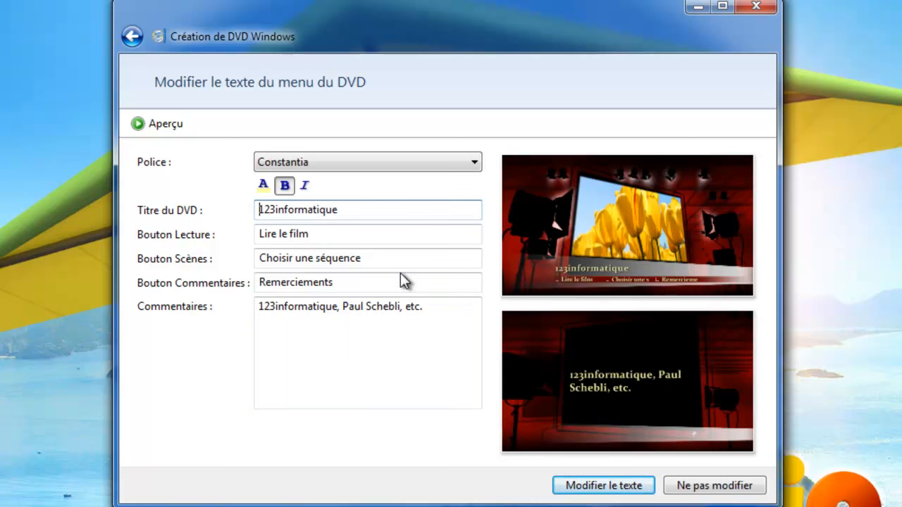
# Apply the edited menu text using the Cordia New font.
pyautogui.click(443, 166)
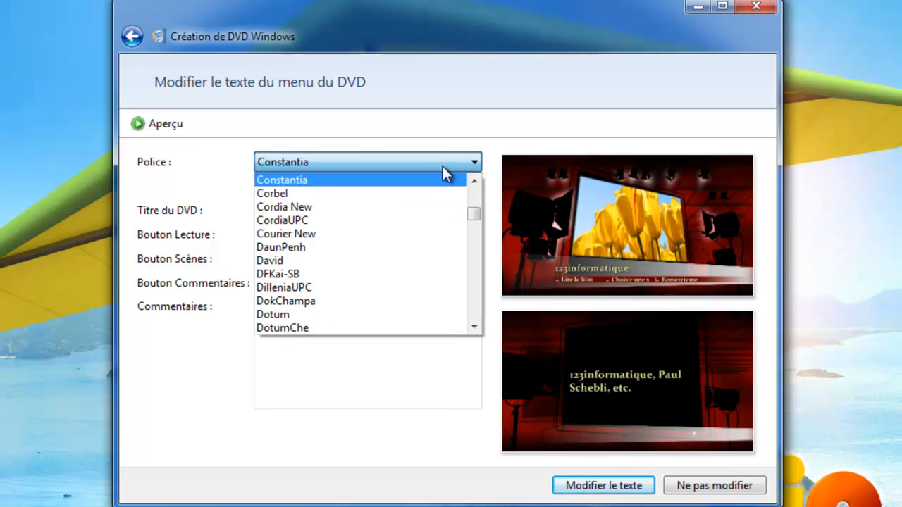
pyautogui.click(435, 207)
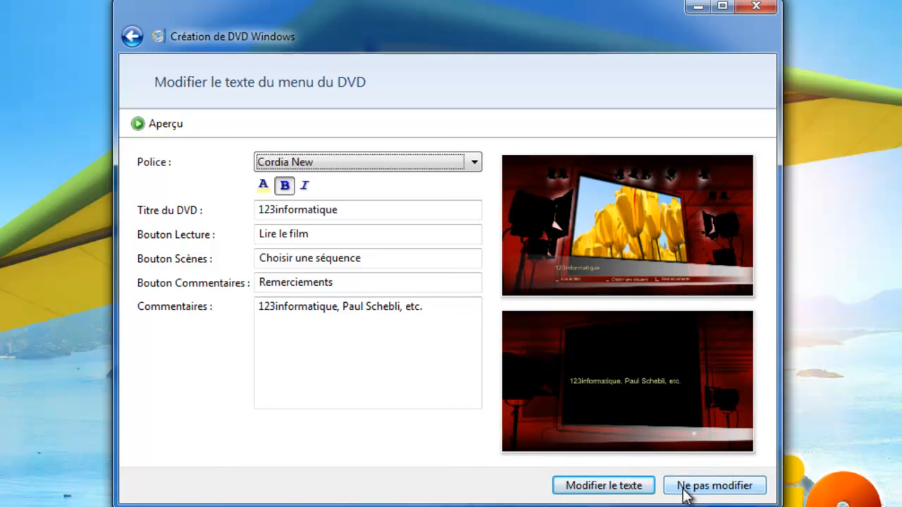
pyautogui.click(610, 488)
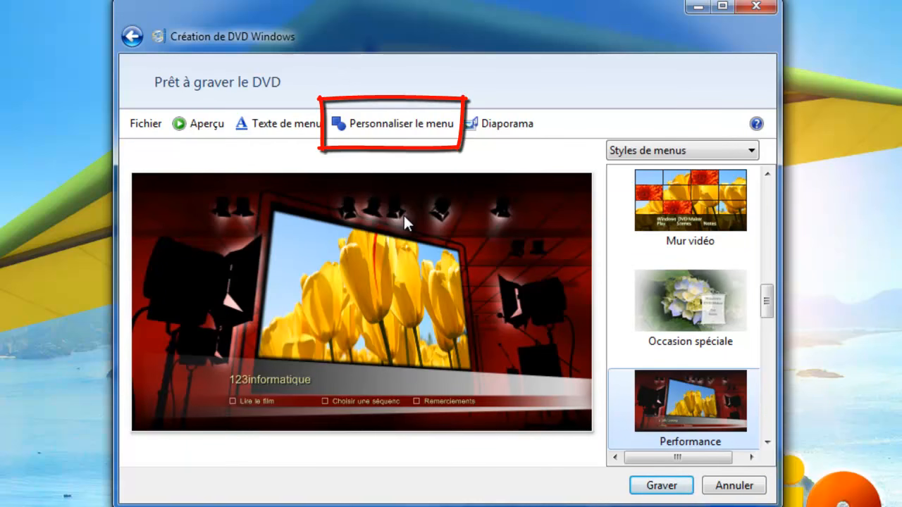
# Customise the menu style with the Sleep Away sample music track as menu audio.
pyautogui.click(382, 127)
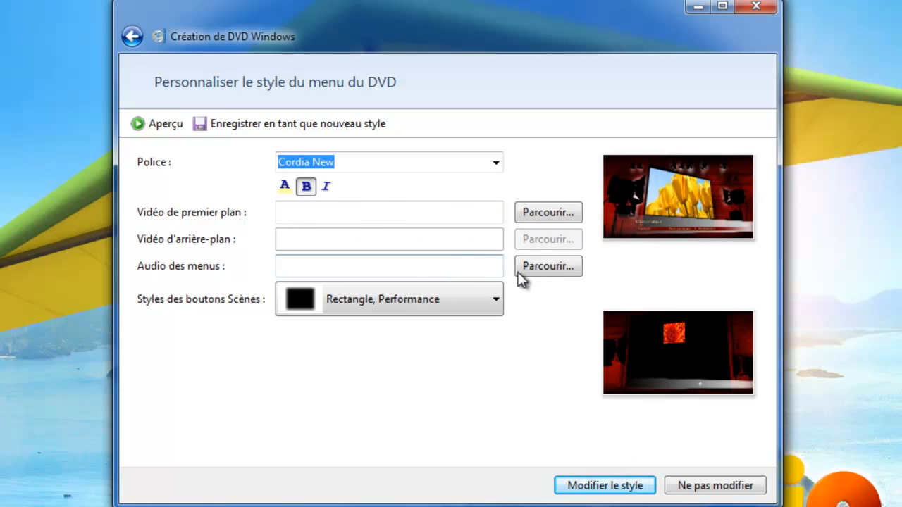
pyautogui.click(541, 272)
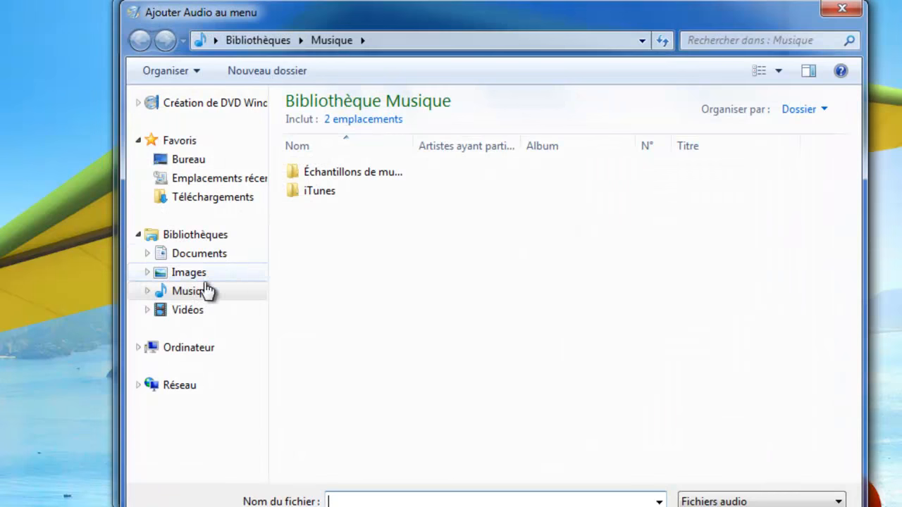
pyautogui.click(205, 292)
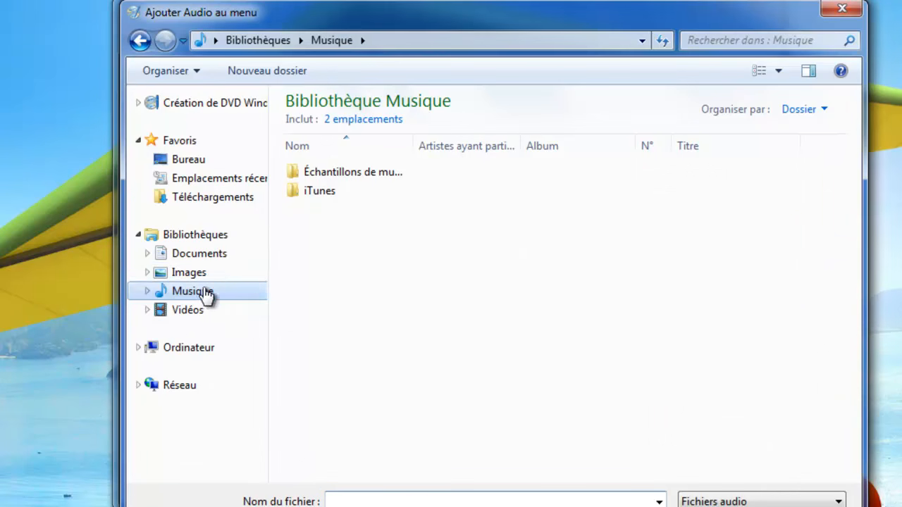
pyautogui.doubleClick(339, 176)
pyautogui.click(339, 208)
pyautogui.doubleClick(339, 208)
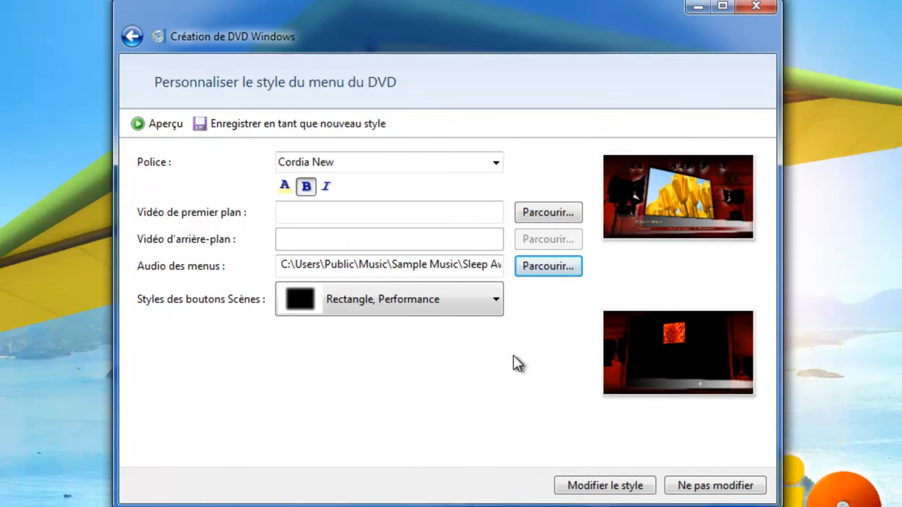
pyautogui.click(592, 488)
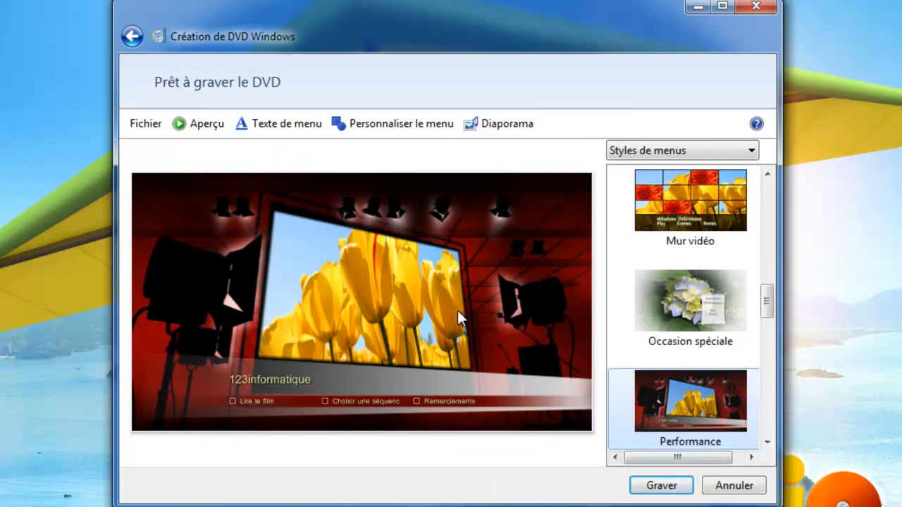
# Add Sleep Away and Kalimba as the slideshow background music.
pyautogui.click(497, 130)
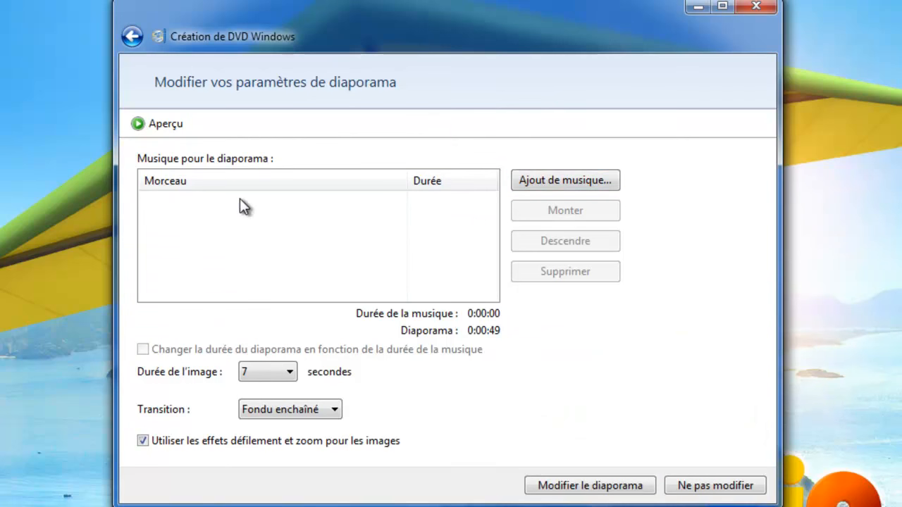
pyautogui.click(548, 184)
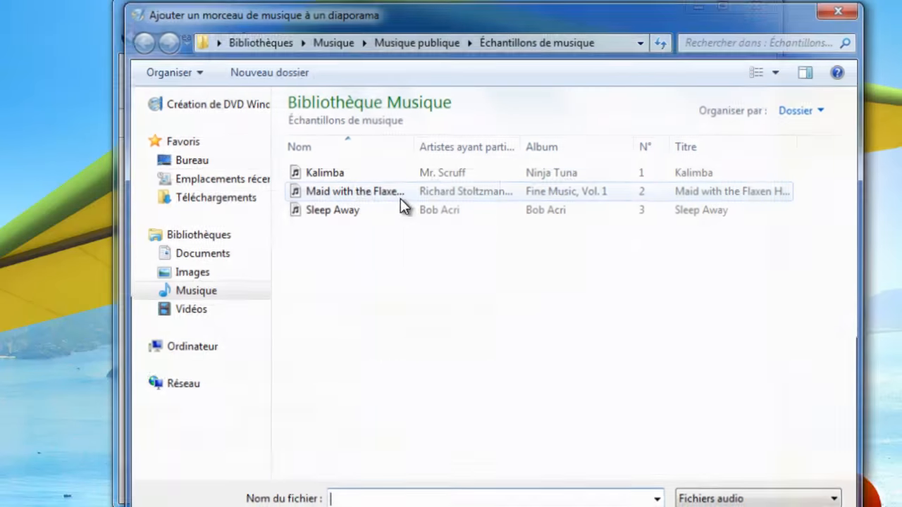
pyautogui.doubleClick(353, 209)
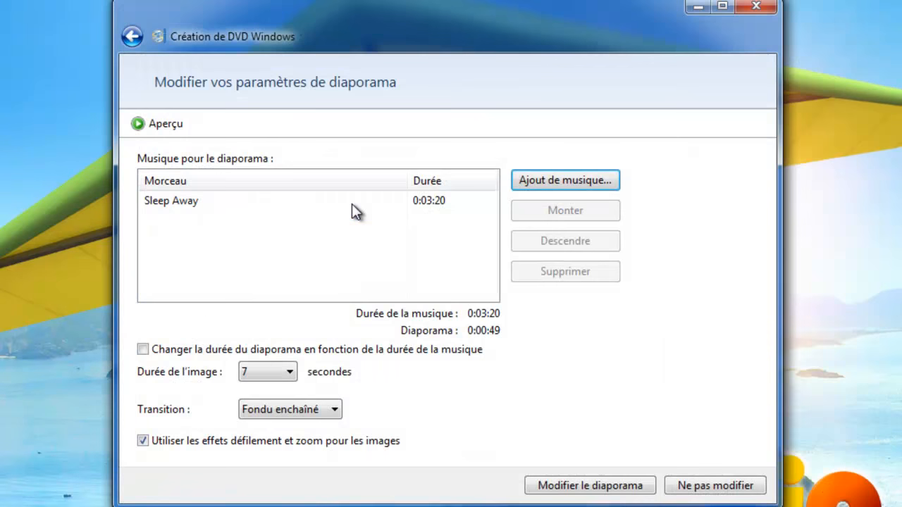
pyautogui.click(573, 183)
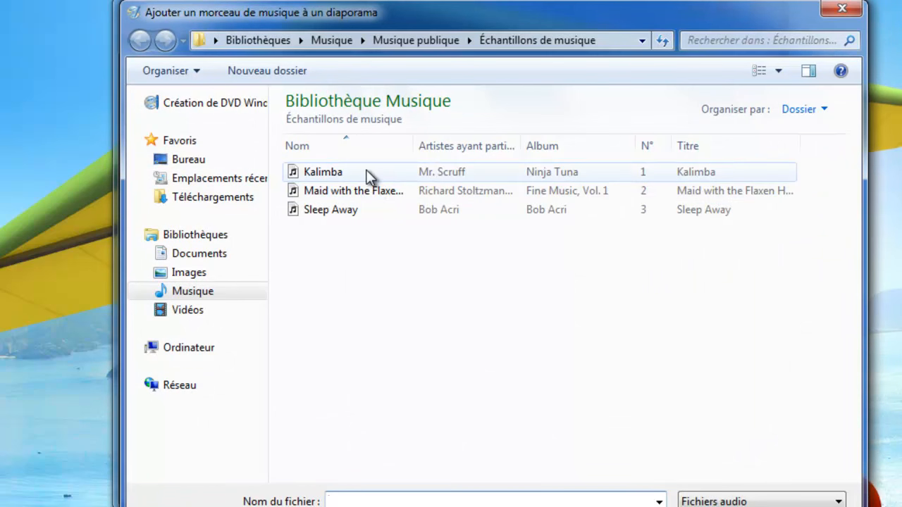
pyautogui.doubleClick(367, 172)
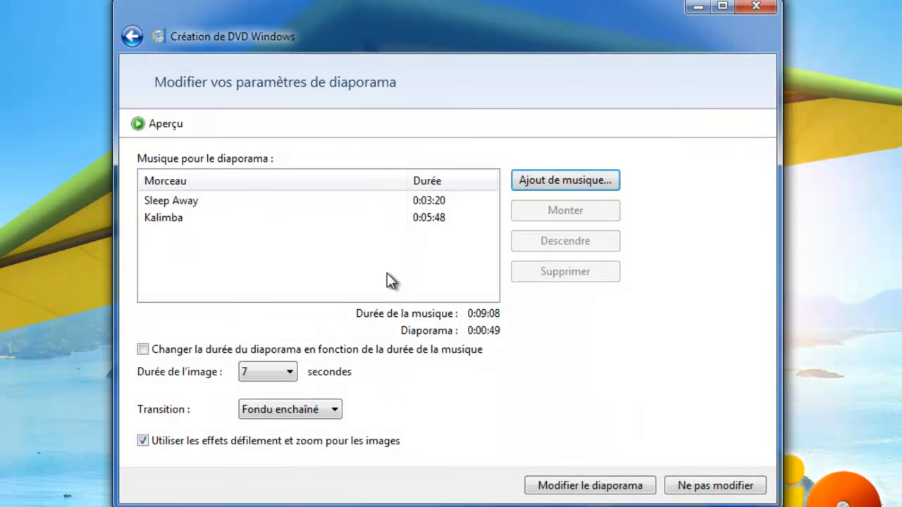
# Keep 7-second picture durations, use random transitions, and apply the slideshow settings.
pyautogui.click(142, 340)
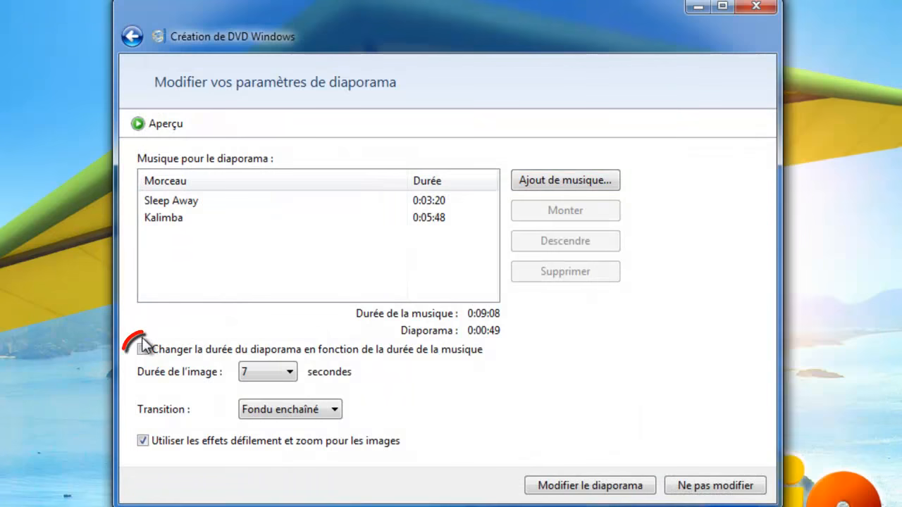
pyautogui.click(144, 350)
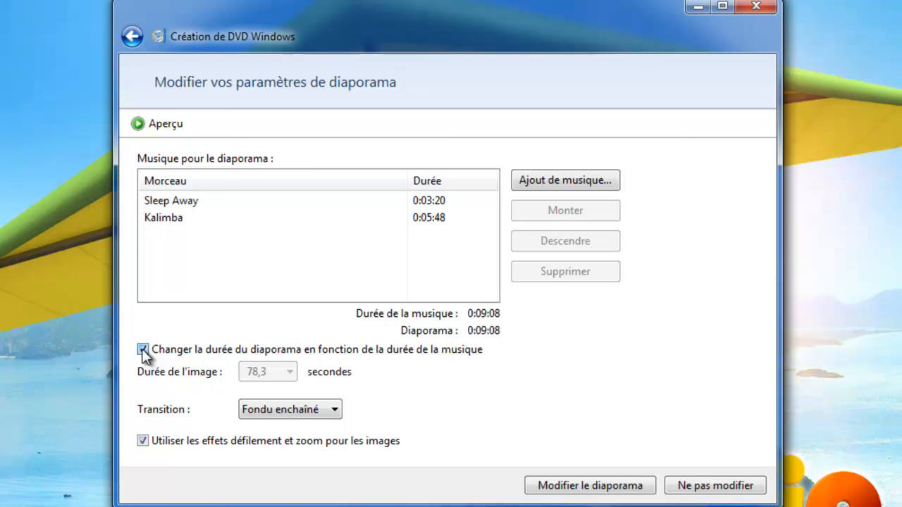
pyautogui.click(144, 350)
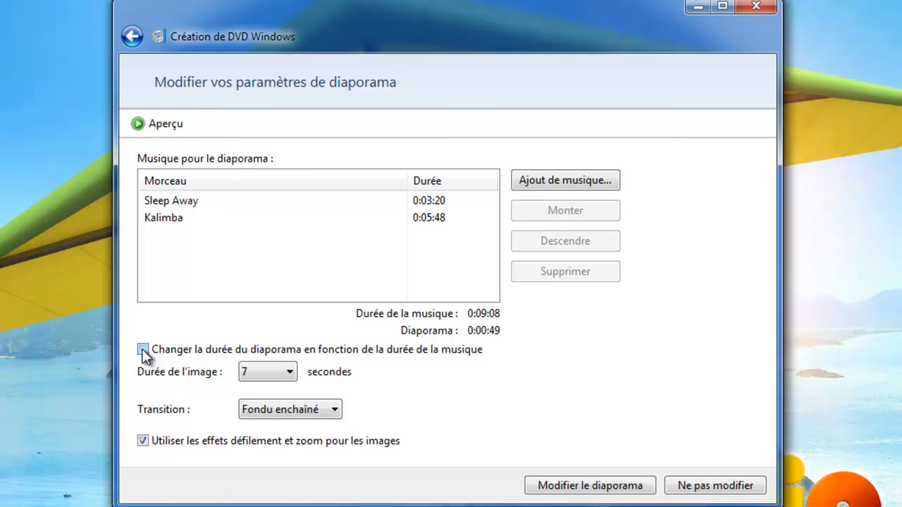
pyautogui.click(332, 410)
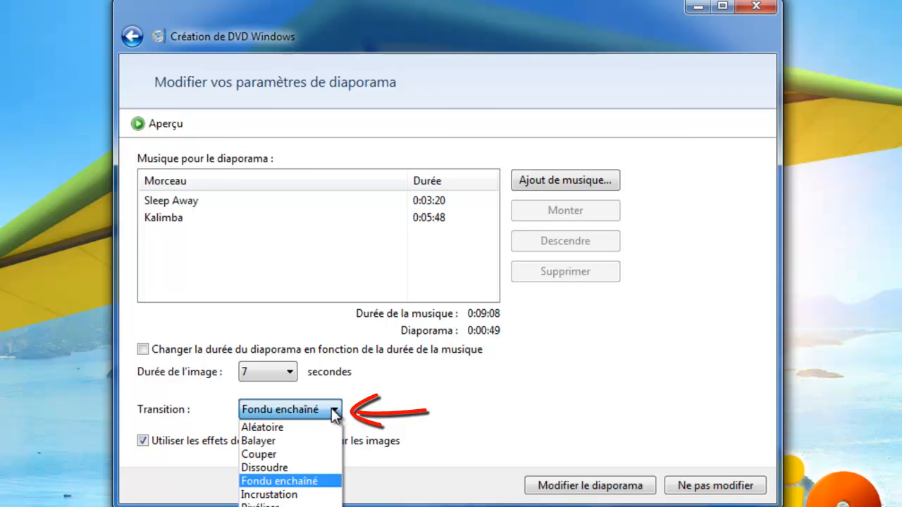
pyautogui.click(328, 429)
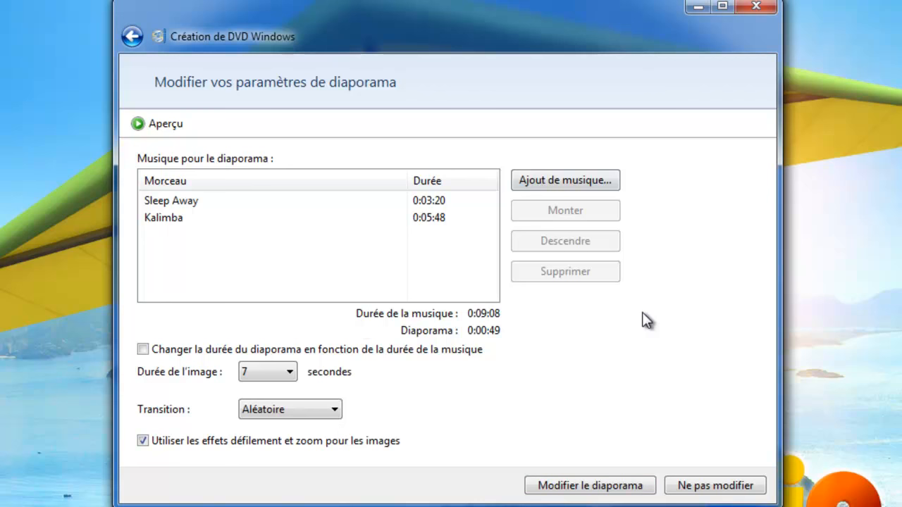
pyautogui.click(554, 486)
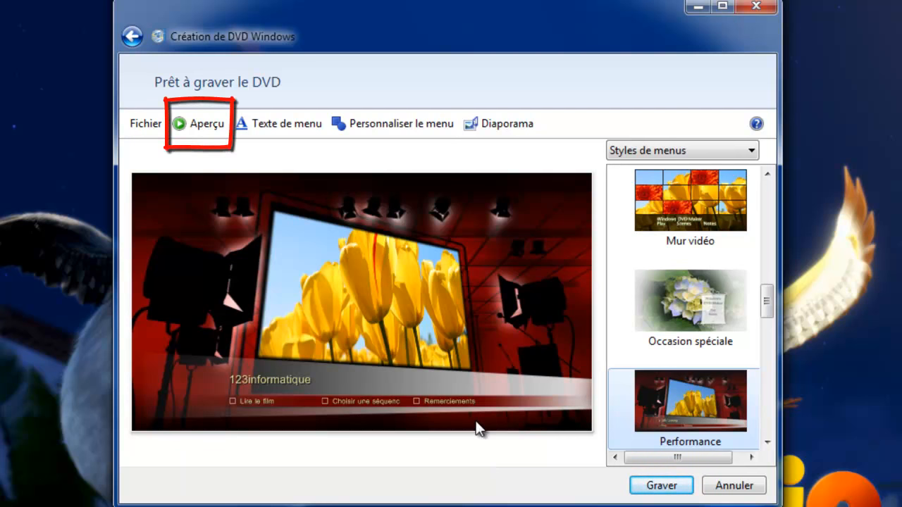
pyautogui.click(203, 129)
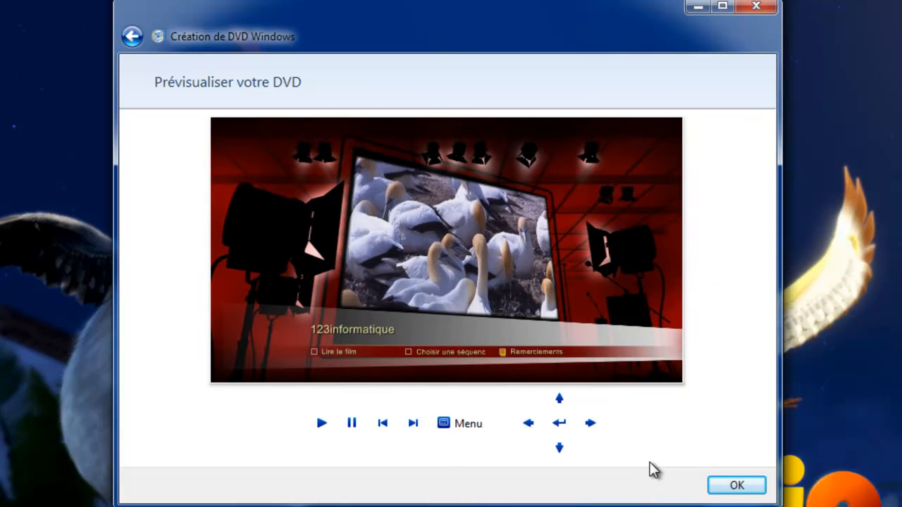
pyautogui.click(740, 492)
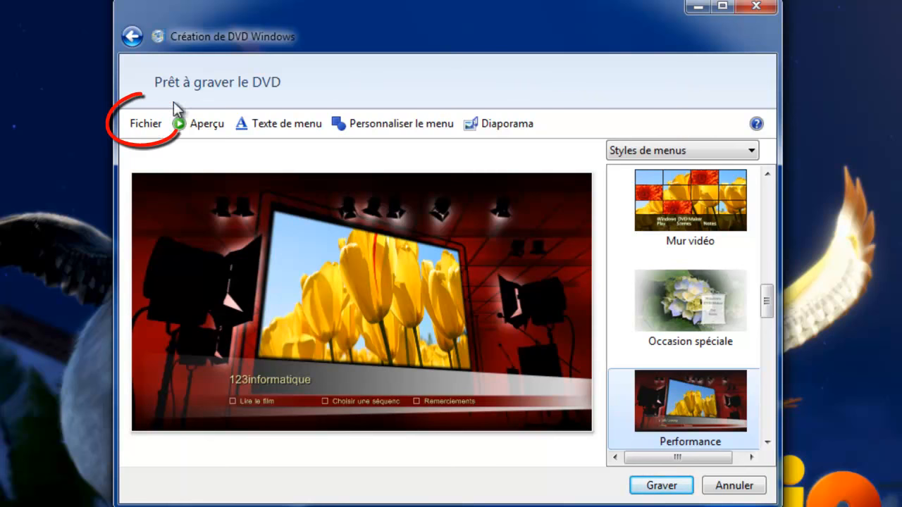
# Save the project to the desktop under the new name 'Test'.
pyautogui.click(157, 124)
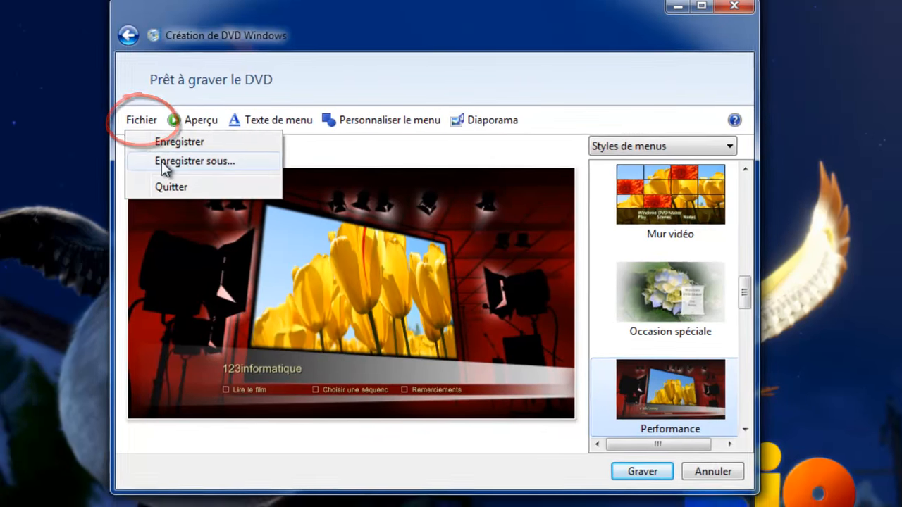
pyautogui.click(161, 163)
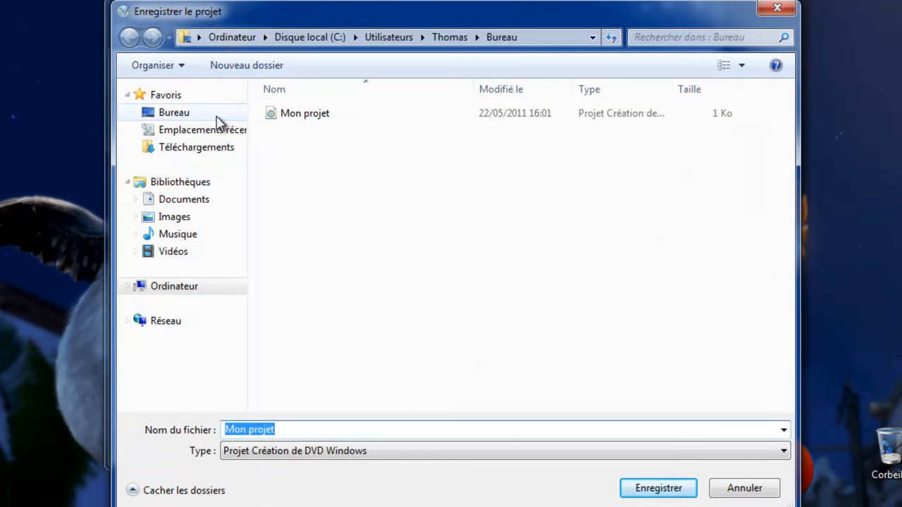
pyautogui.click(200, 121)
pyautogui.click(297, 427)
pyautogui.press('BackSpace')
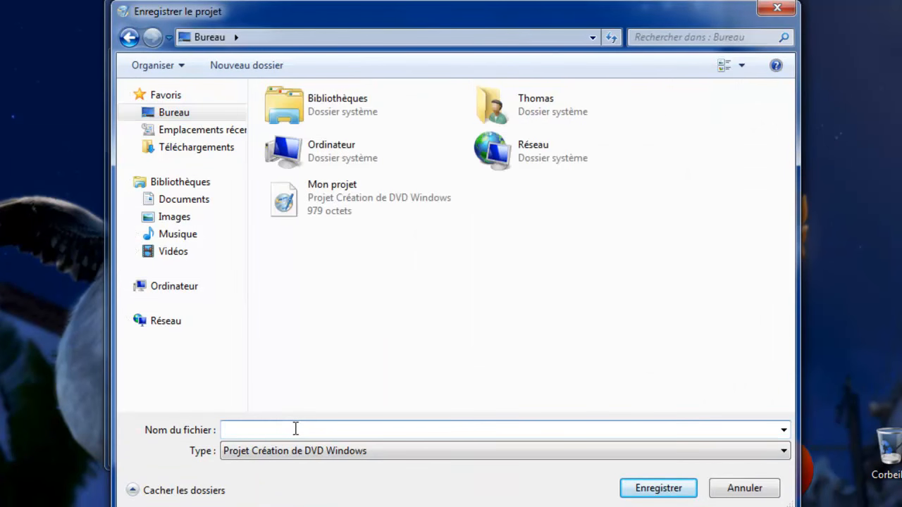
pyautogui.write('Test')
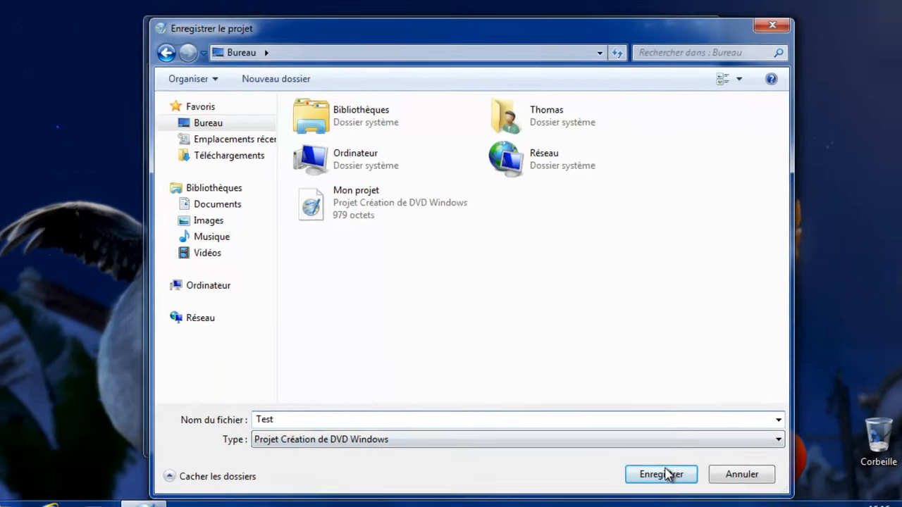
pyautogui.click(664, 485)
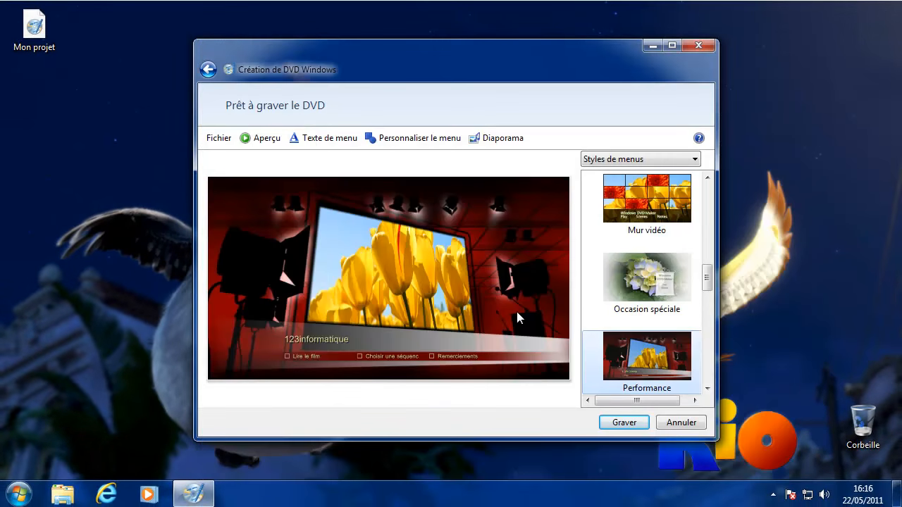
# Close DVD Maker, reopen the Test project from the desktop, then close it without saving.
pyautogui.click(699, 45)
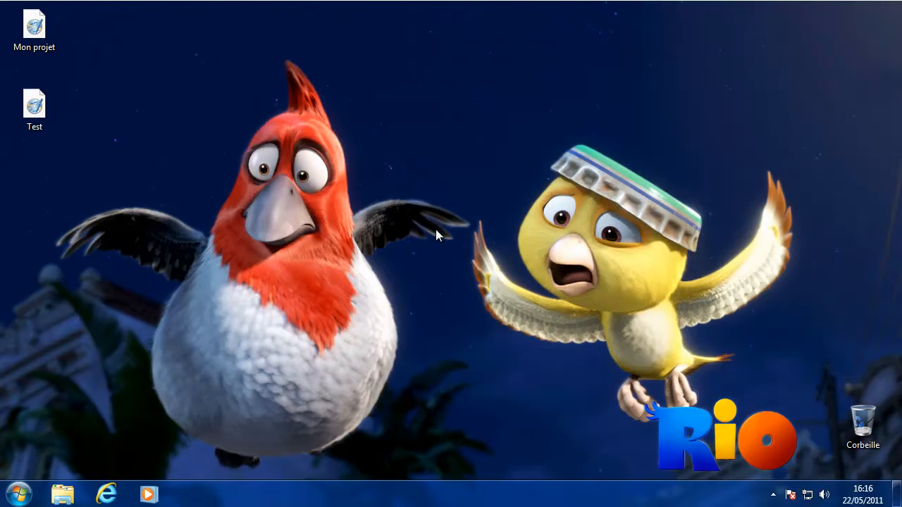
pyautogui.doubleClick(35, 106)
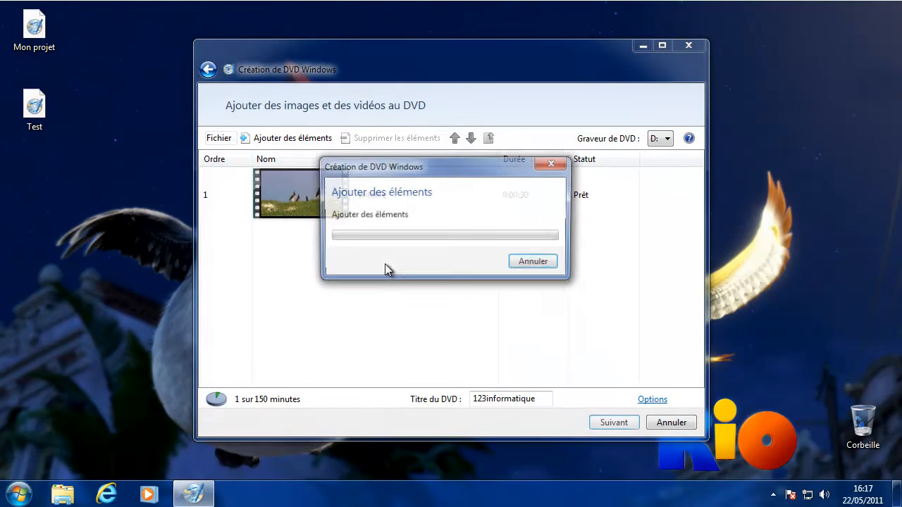
pyautogui.click(533, 253)
pyautogui.click(689, 46)
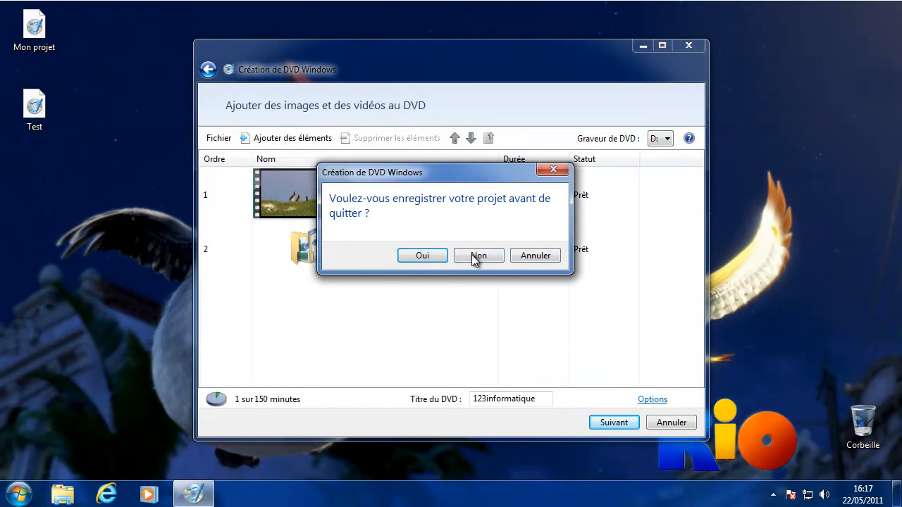
pyautogui.click(478, 255)
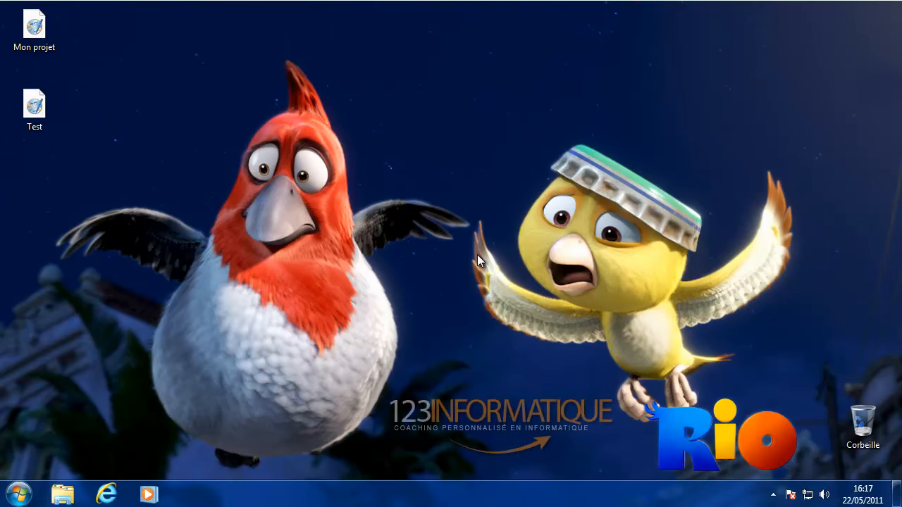